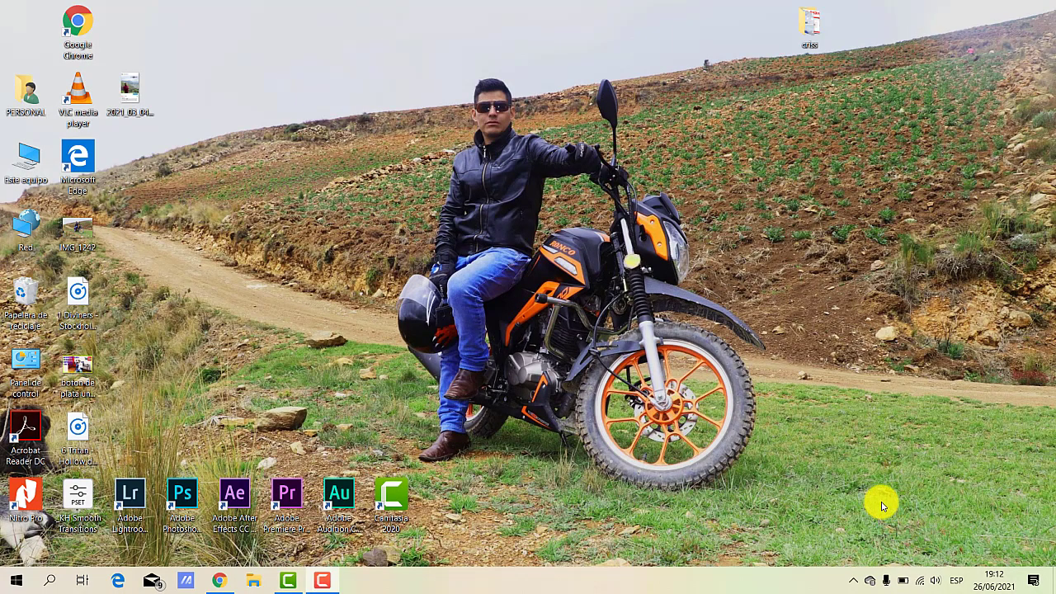
Step: Check the hidden notification area icons for a Bluetooth icon
left_click(853, 582)
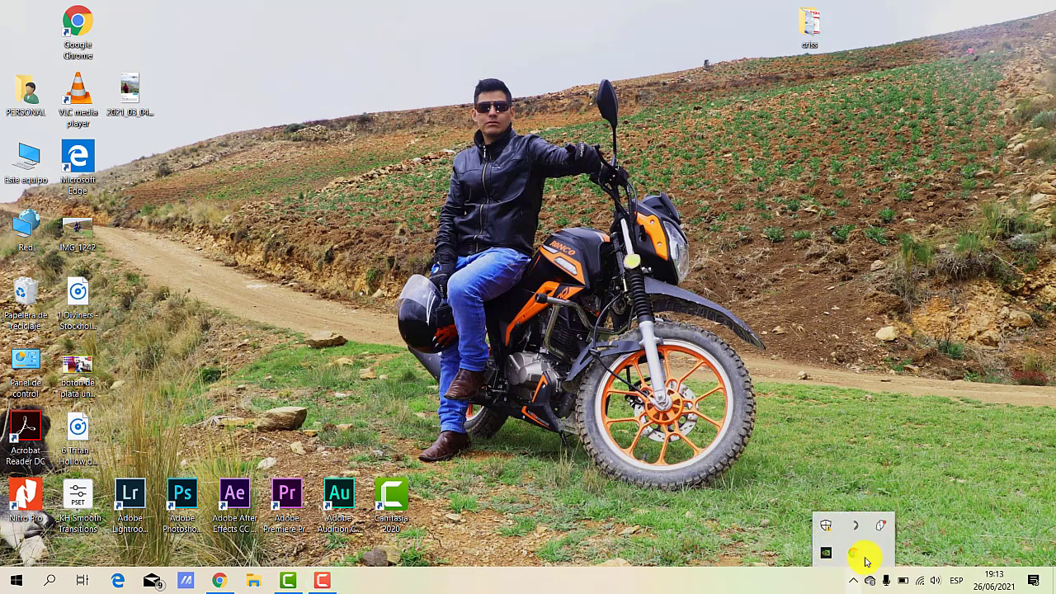
left_click(831, 586)
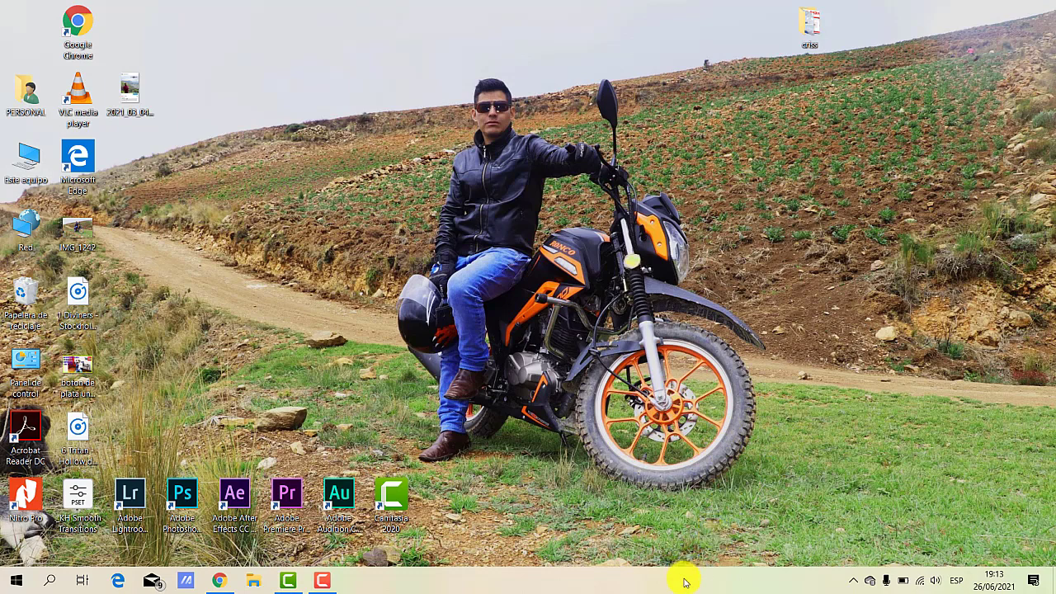
Step: Open the Services console from Task Manager's services list and maximize its window
right_click(748, 583)
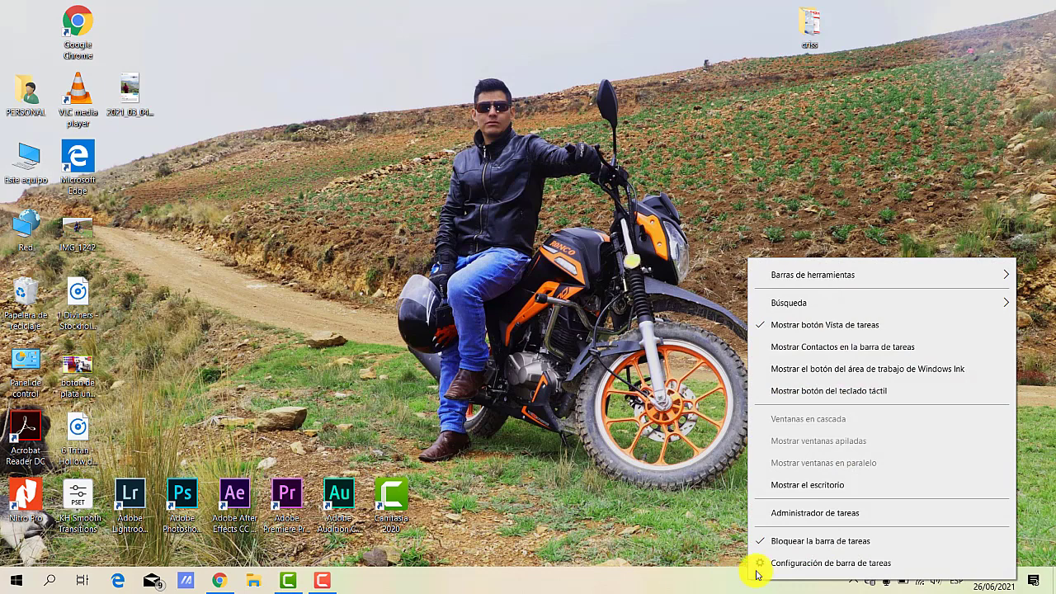
left_click(804, 513)
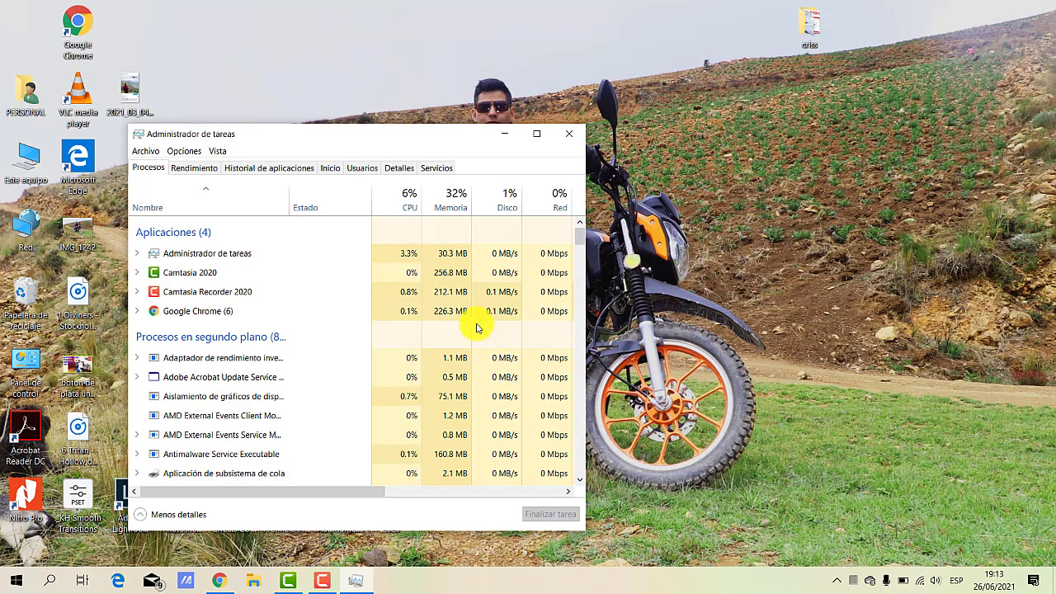
left_click(434, 169)
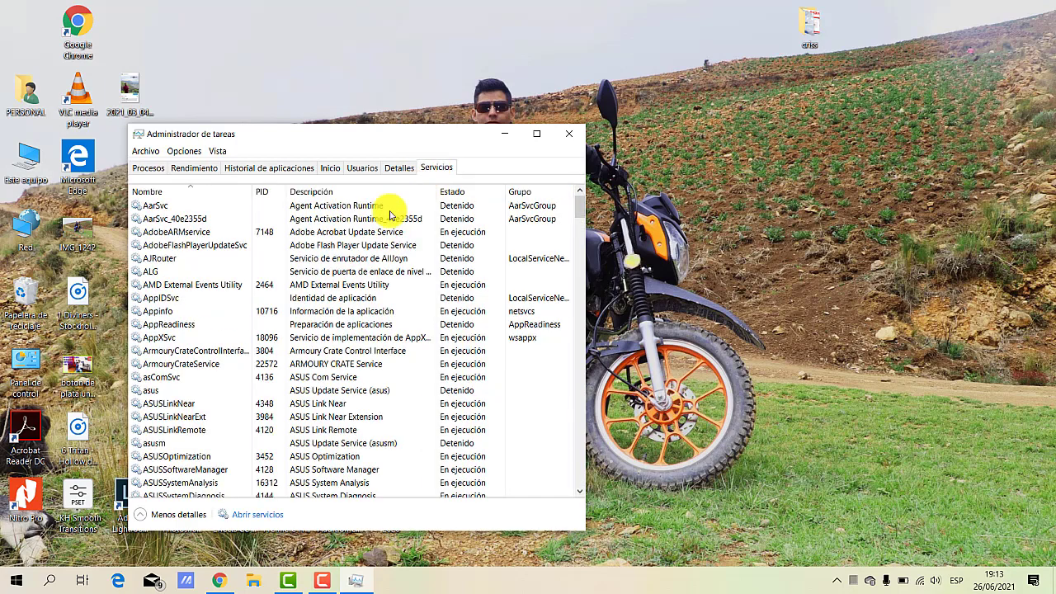
left_click(258, 515)
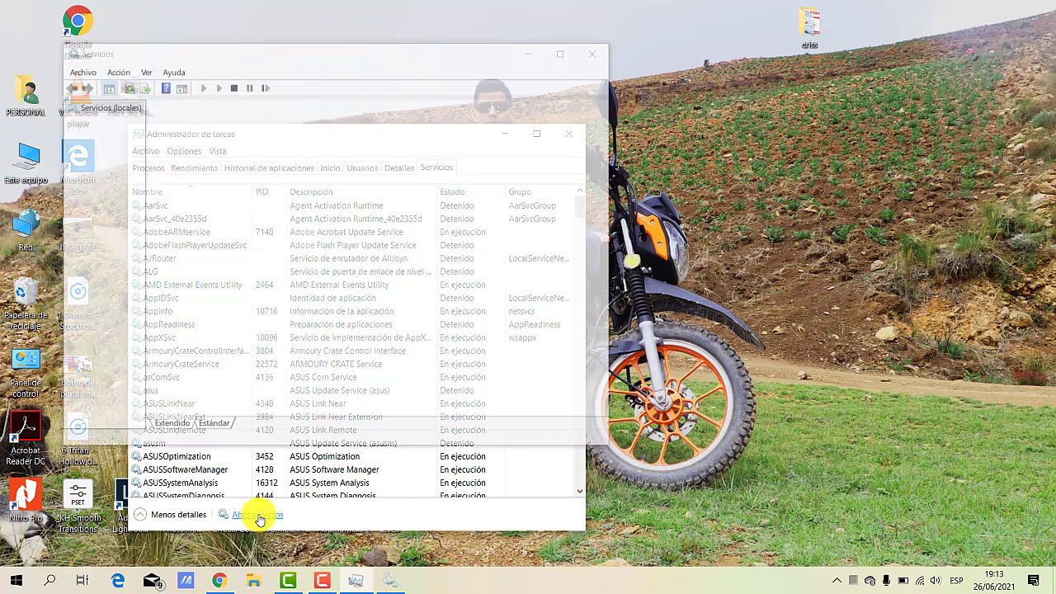
left_click(562, 54)
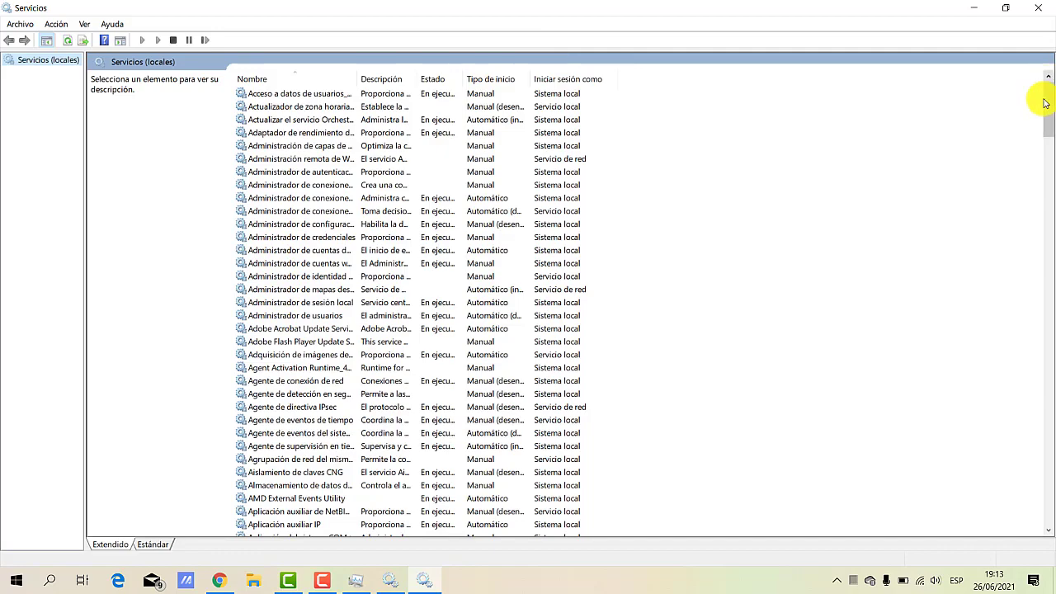
Step: Widen the Nombre column to show full service names and locate the Bluetooth compatibility service
left_click_drag(1048, 107, 1051, 319)
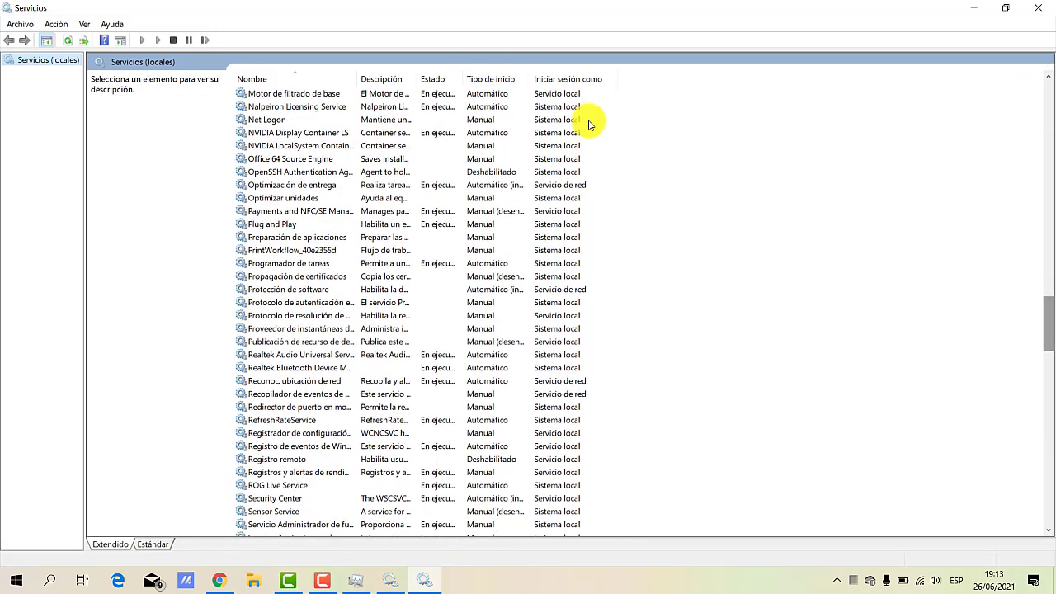
left_click_drag(359, 76, 507, 103)
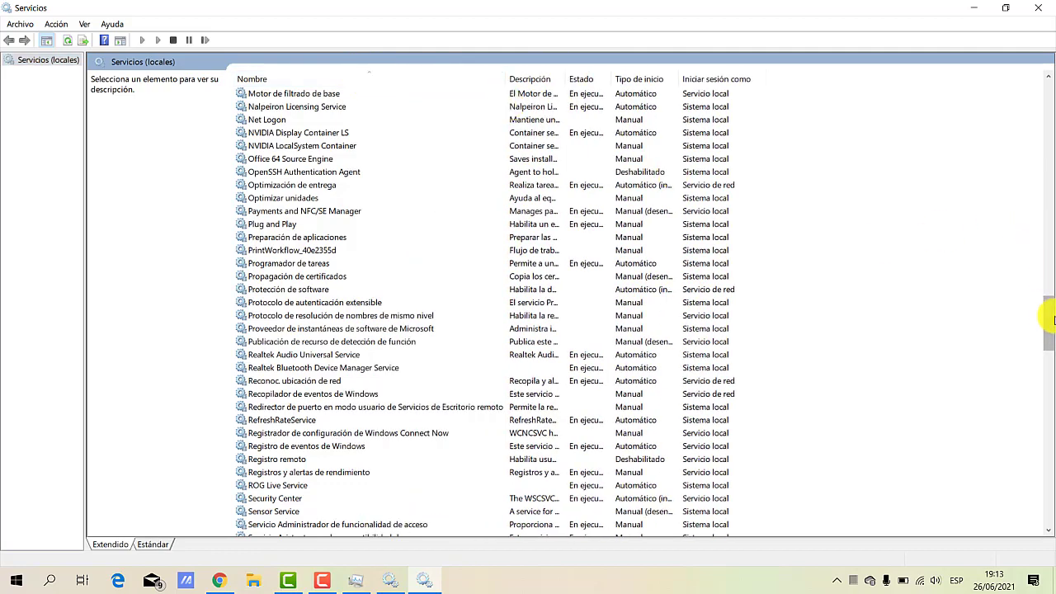
scroll(333, 499, "down", 7)
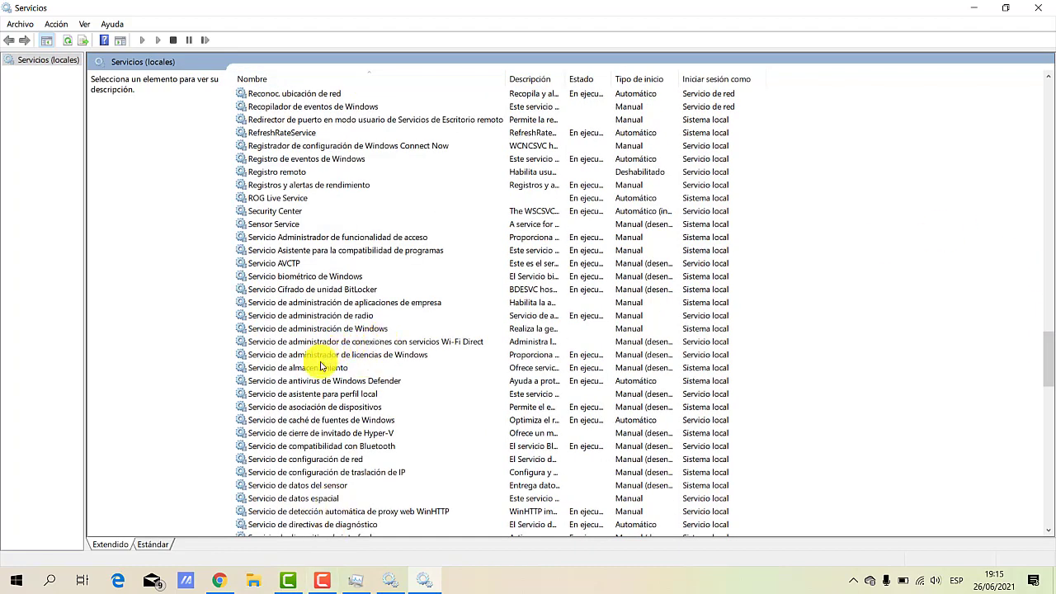
Step: Set the startup type of Servicio de compatibilidad con Bluetooth to Automático and apply the change
left_click(281, 449)
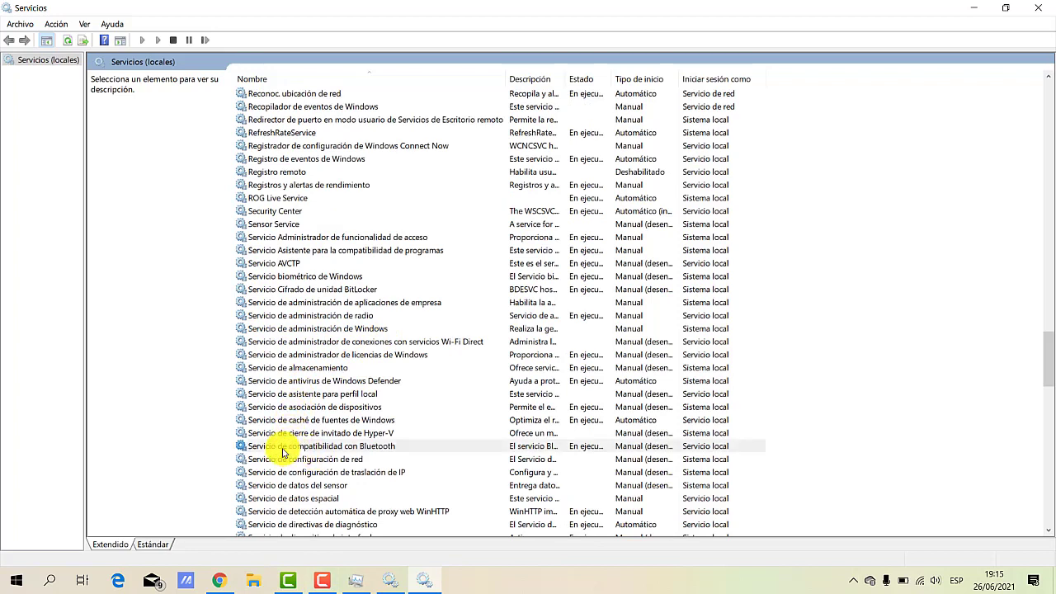
double_click(328, 449)
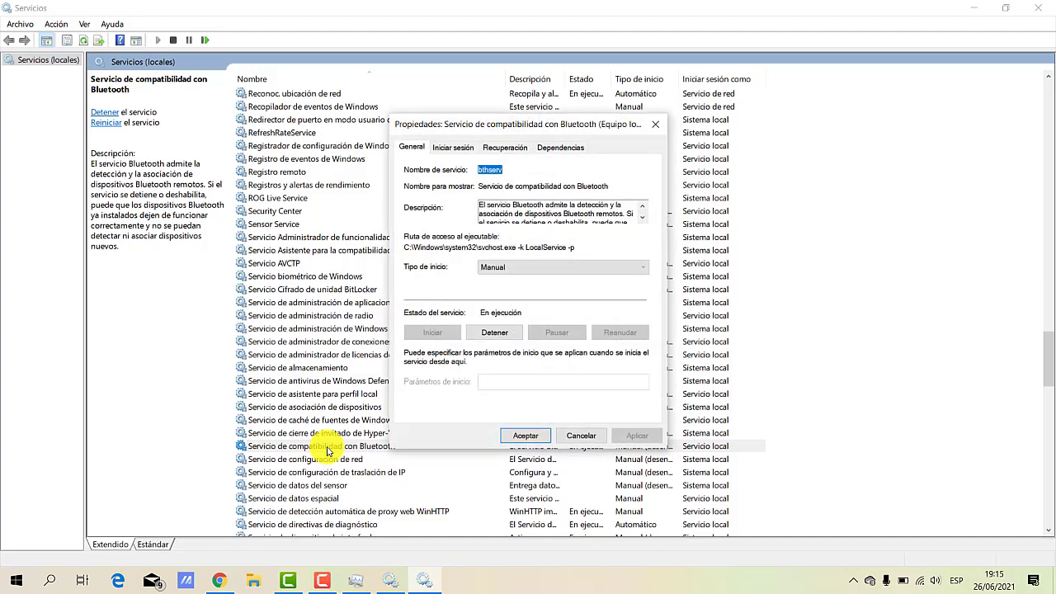
left_click(549, 274)
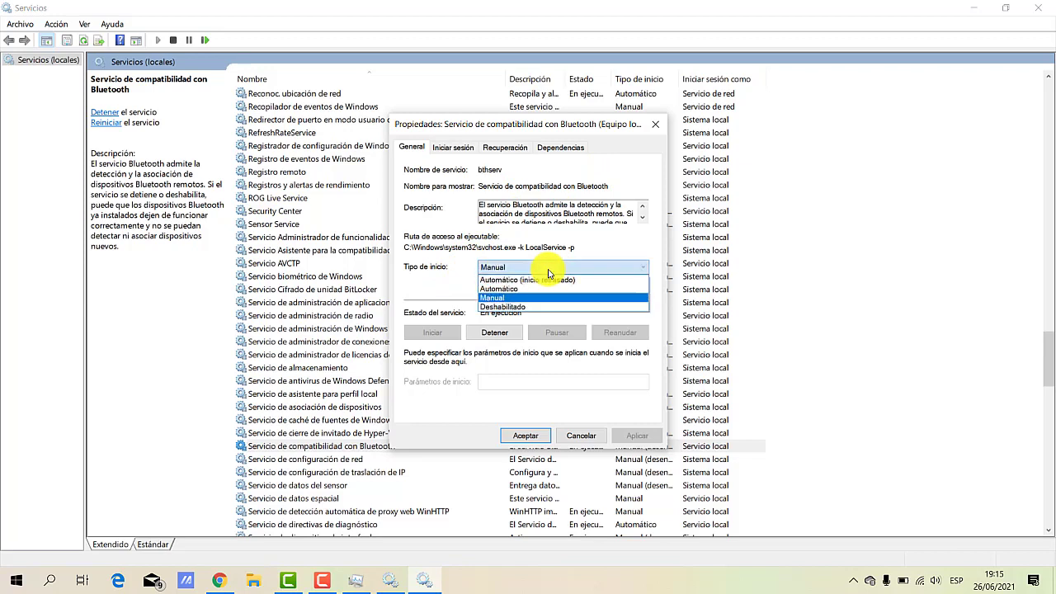
left_click(501, 290)
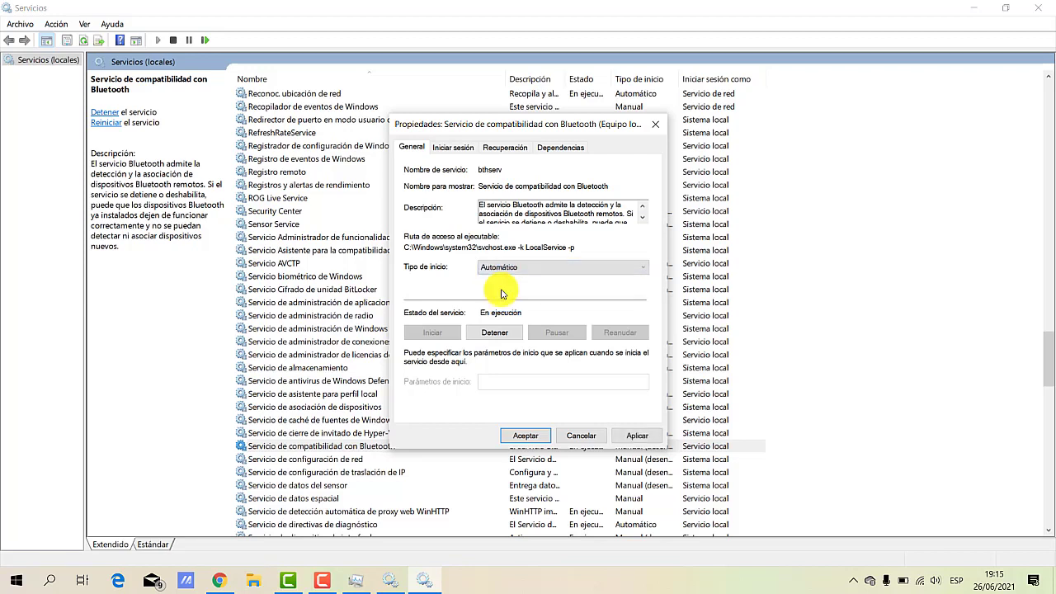
left_click(631, 437)
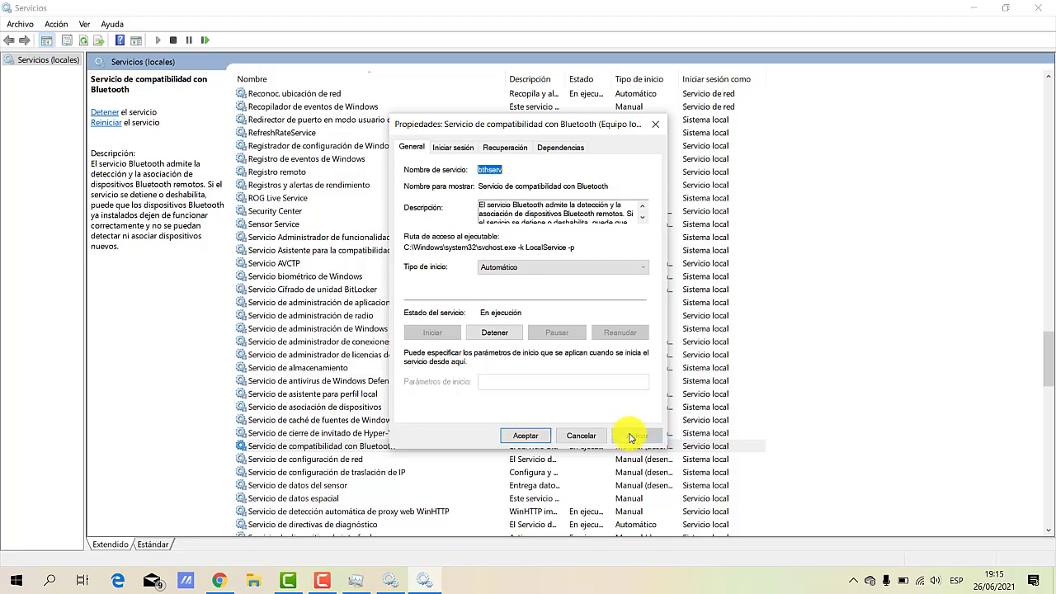
left_click(529, 436)
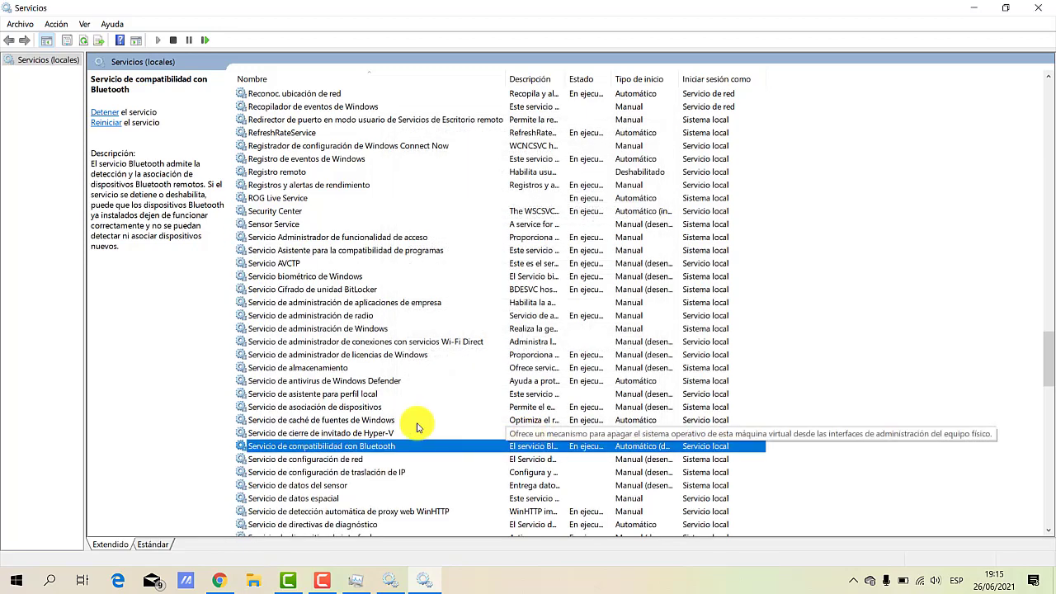
Step: Restart Servicio de compatibilidad con Bluetooth together with its dependent user support service
right_click(319, 450)
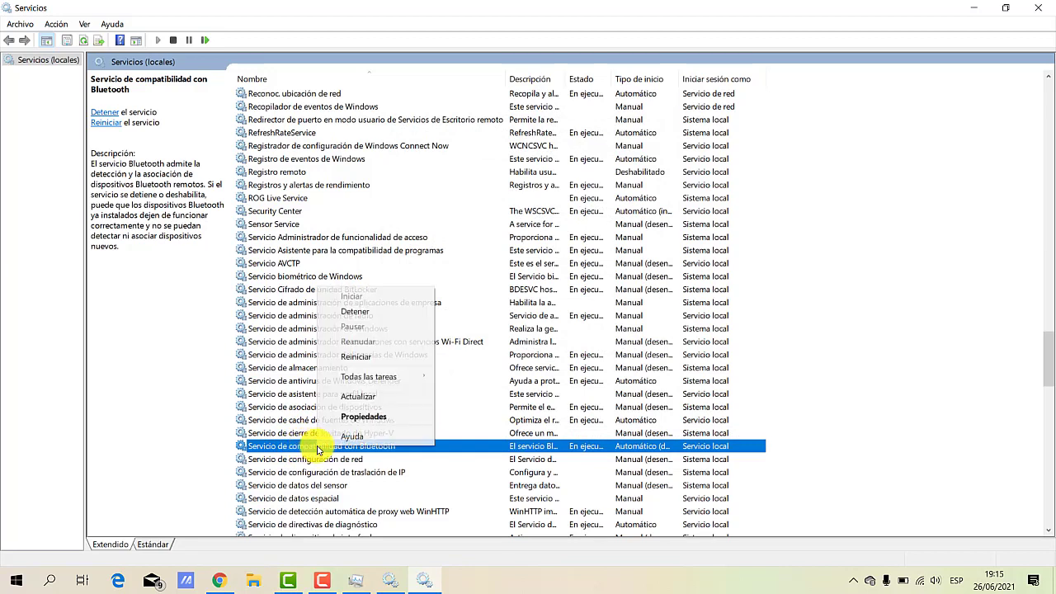
left_click(360, 362)
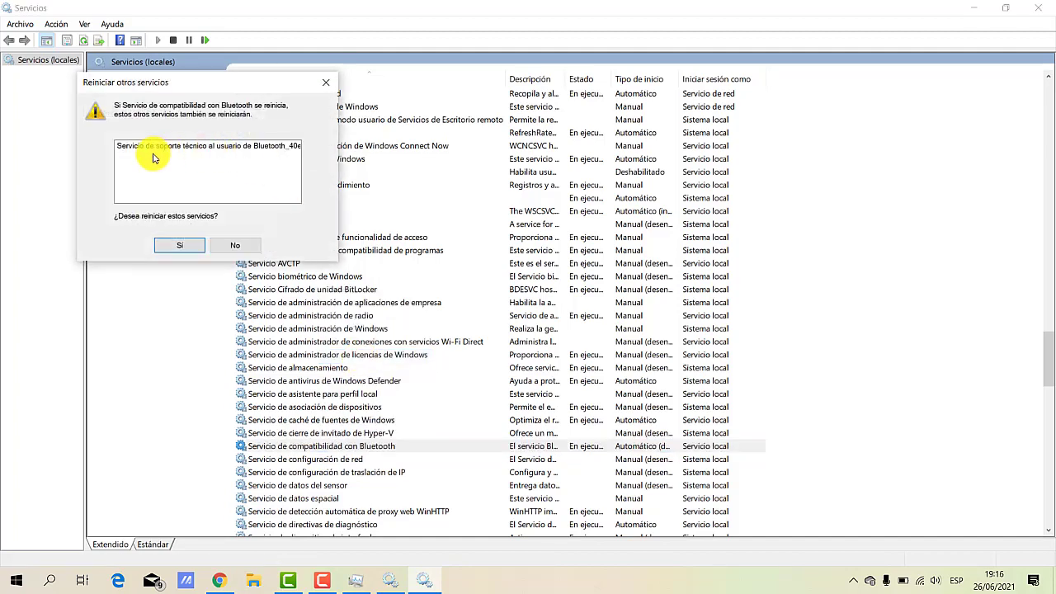
left_click(178, 246)
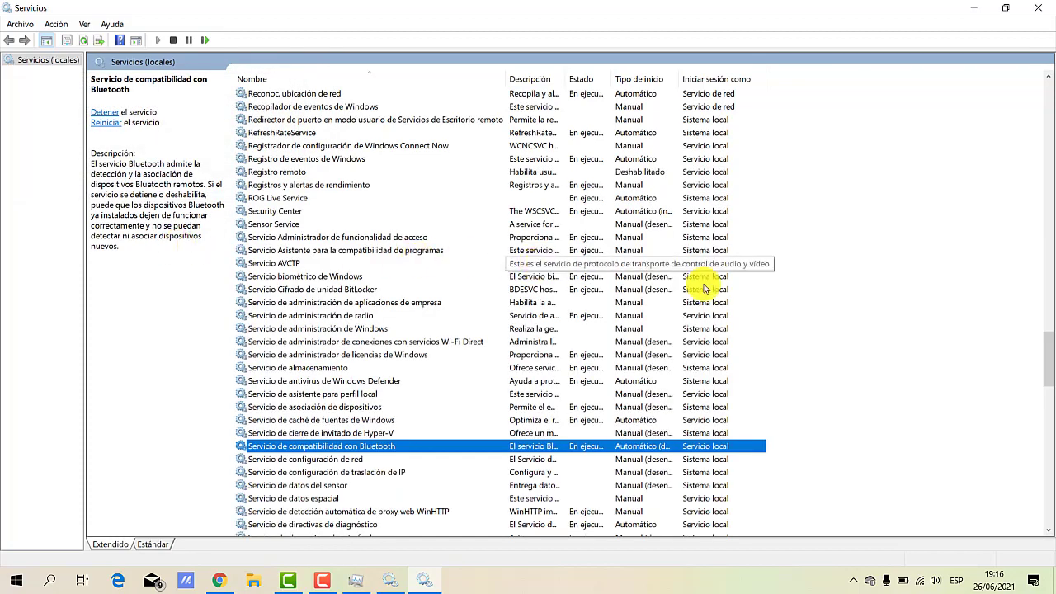
Step: Close both Services windows and Task Manager, and check the hidden notification area icons again
left_click(1036, 11)
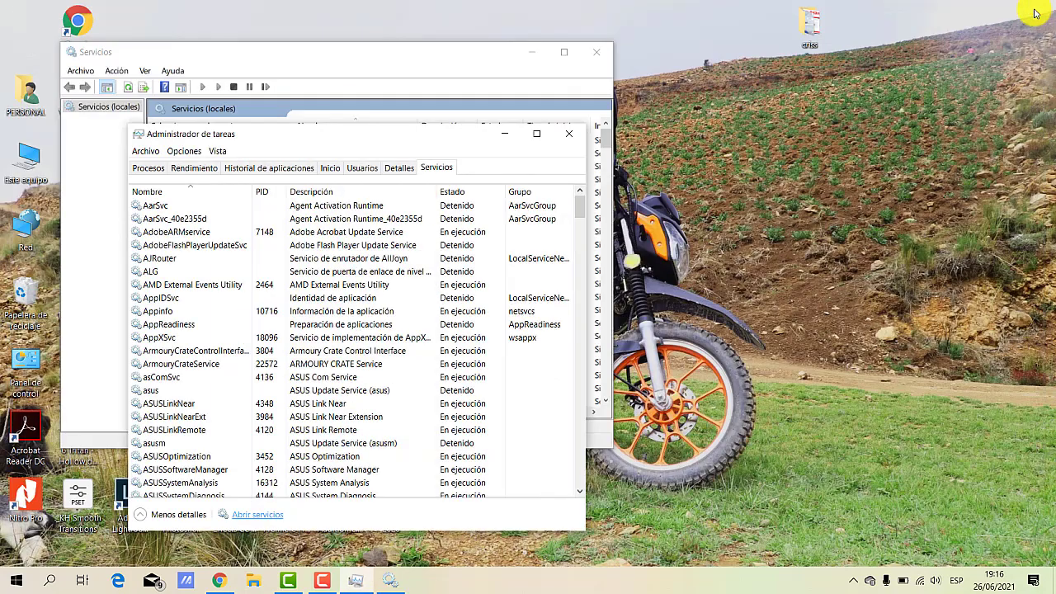
left_click(569, 134)
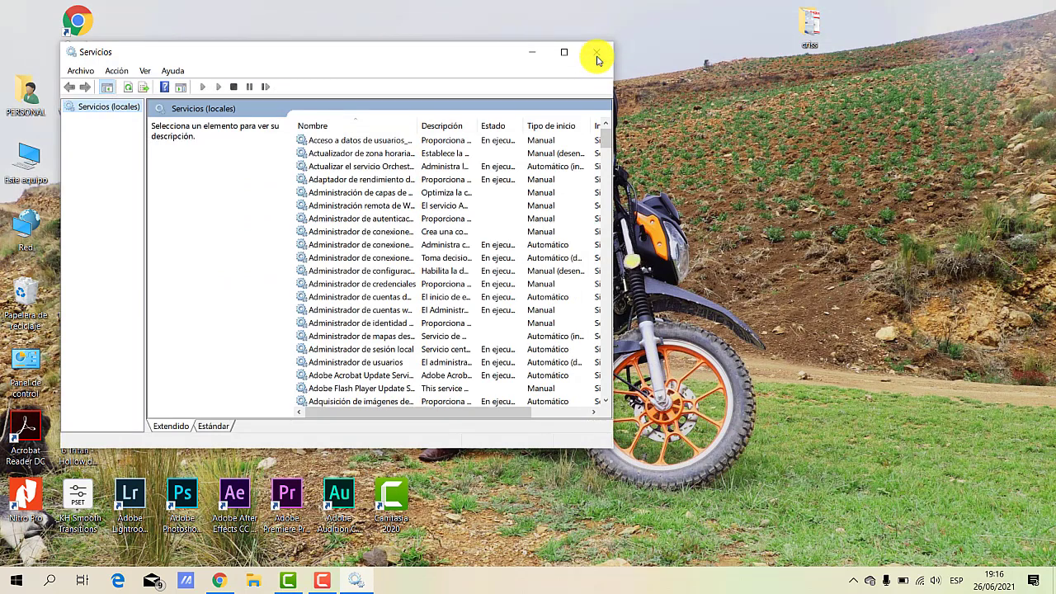
left_click(596, 52)
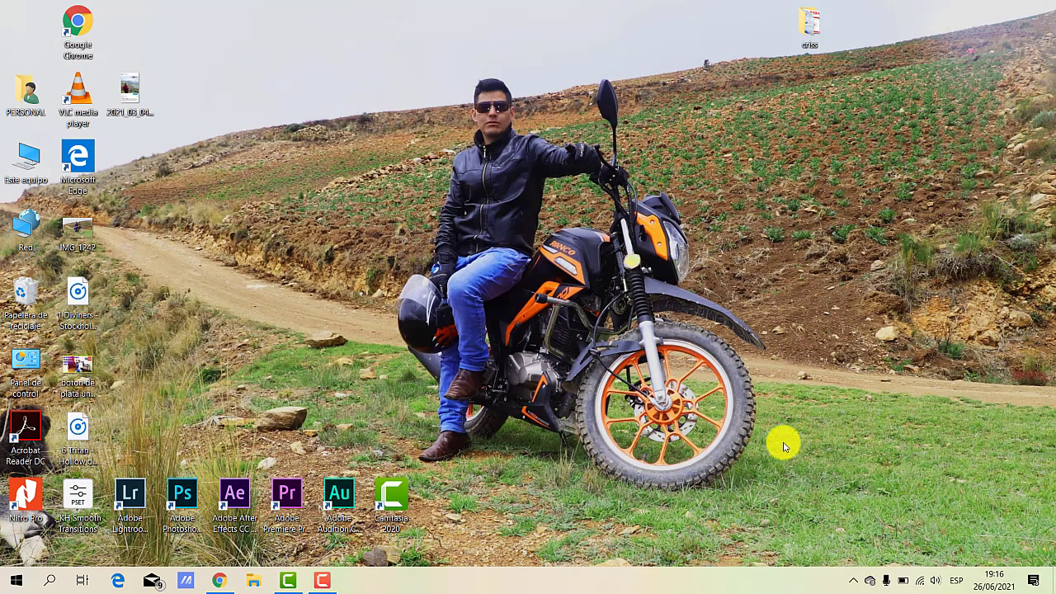
left_click(853, 581)
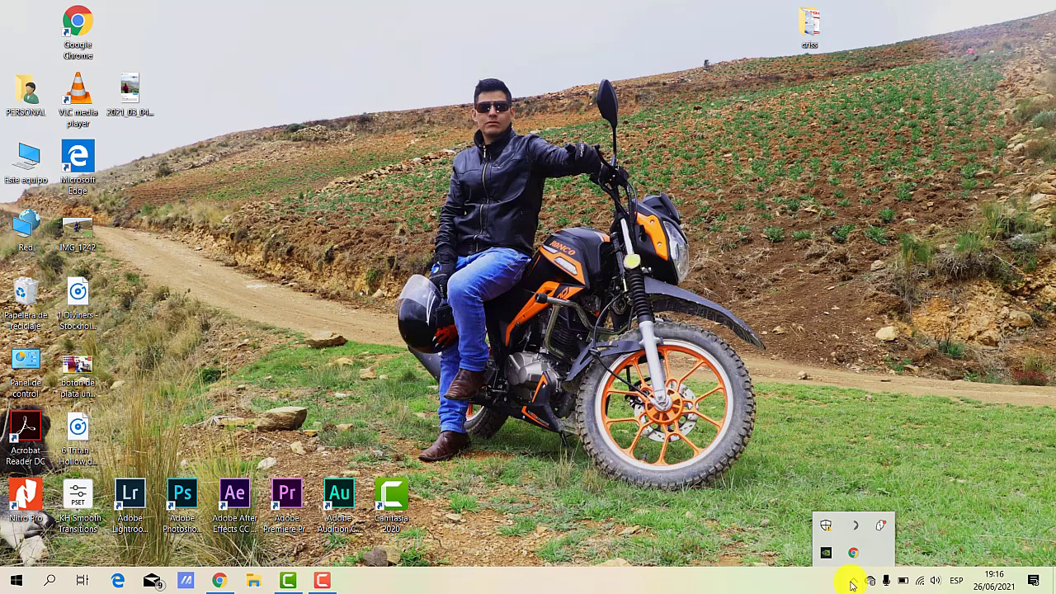
left_click(760, 527)
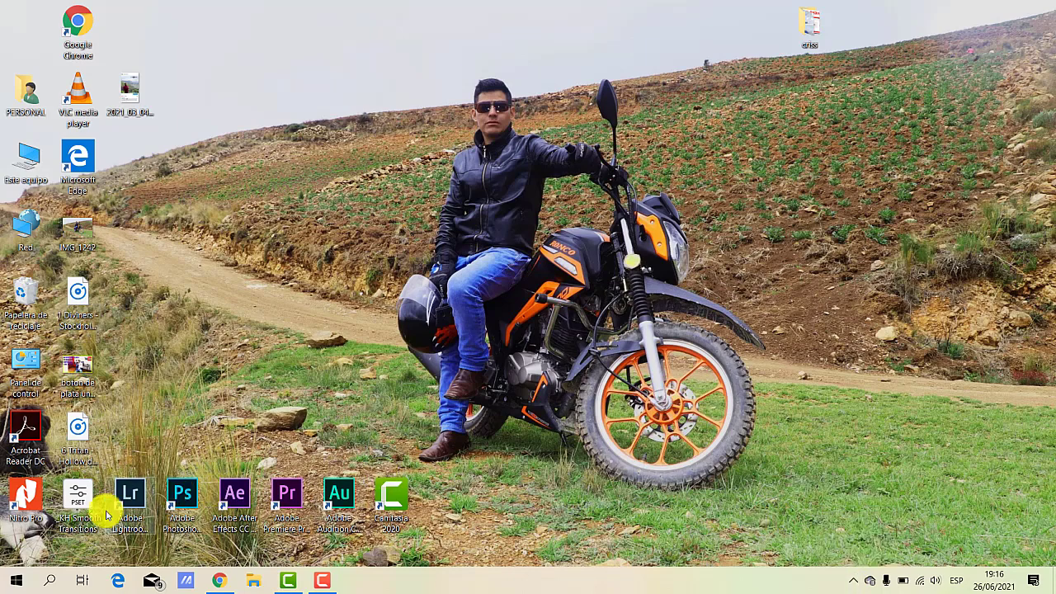
Step: Search Windows for "blue", open the Bluetooth and other devices settings, and turn Bluetooth on
left_click(51, 583)
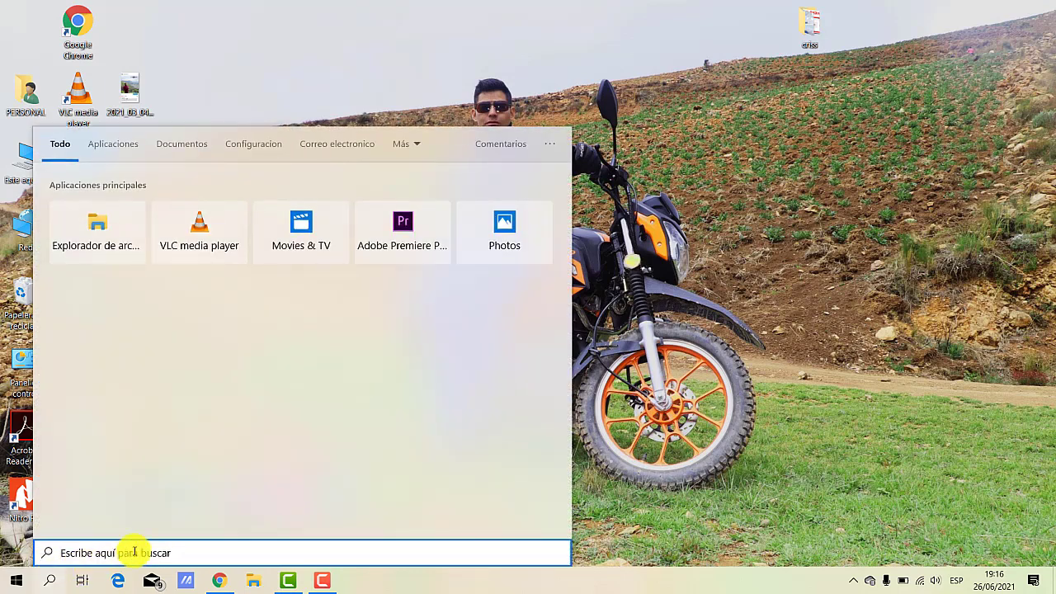
type("blue")
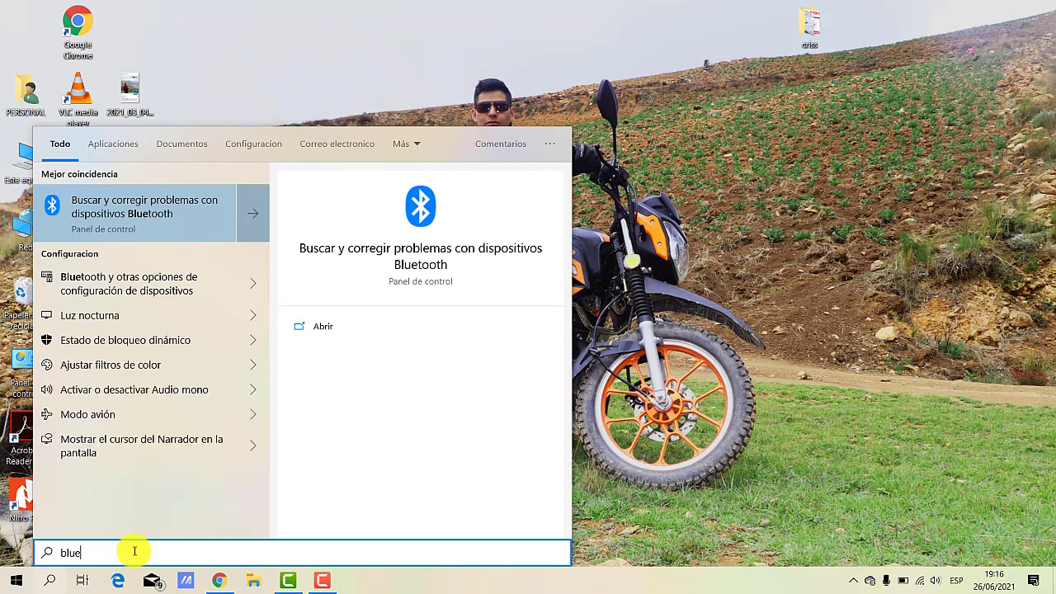
left_click(132, 295)
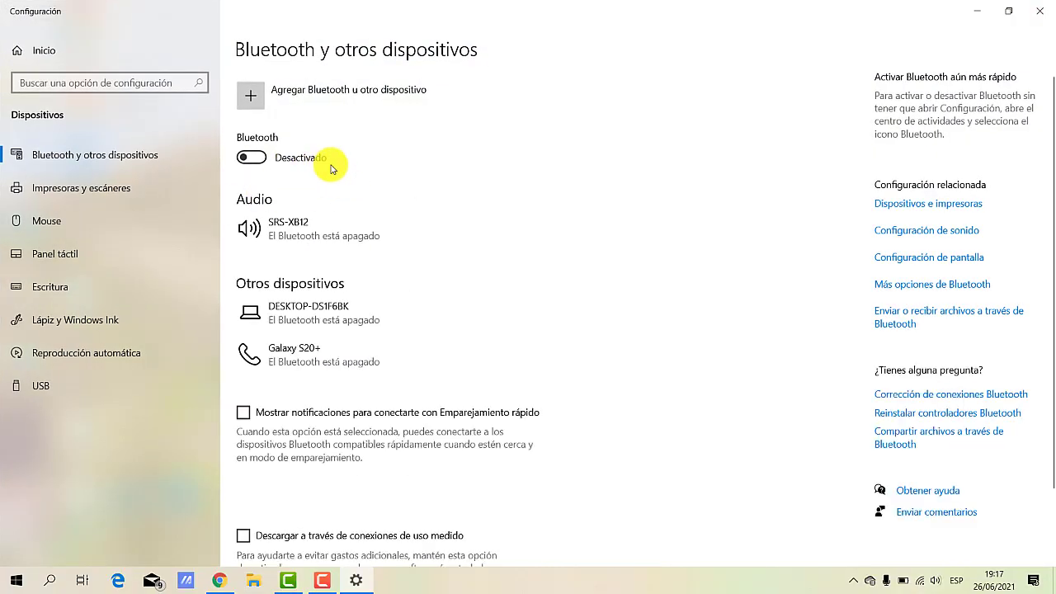
left_click(252, 157)
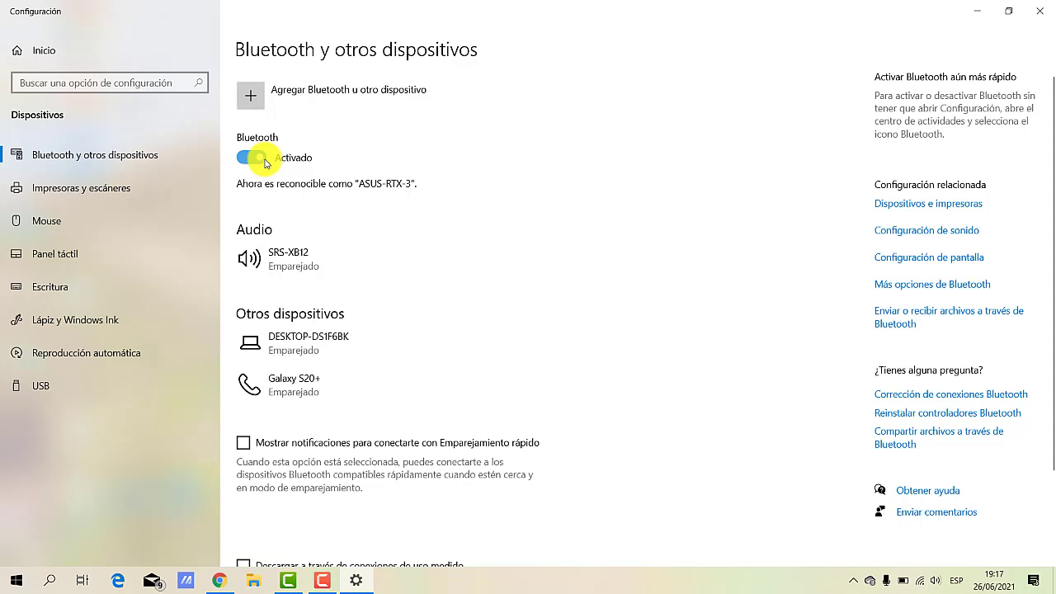
Step: In the additional Bluetooth options, enable new-device connection alerts and the notification area icon, apply them, and close the settings
left_click(920, 285)
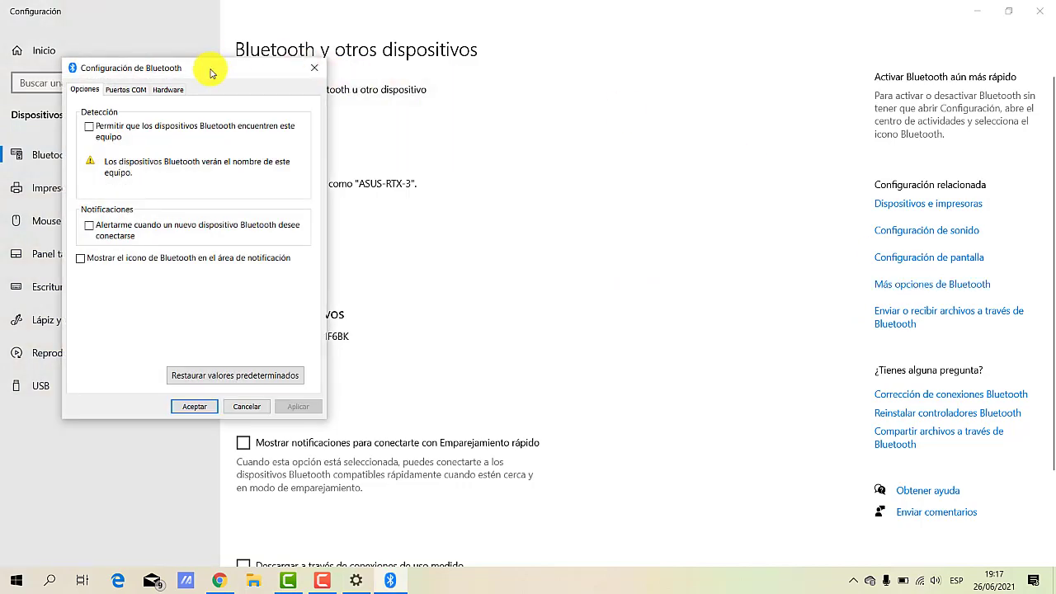
left_click_drag(210, 73, 589, 29)
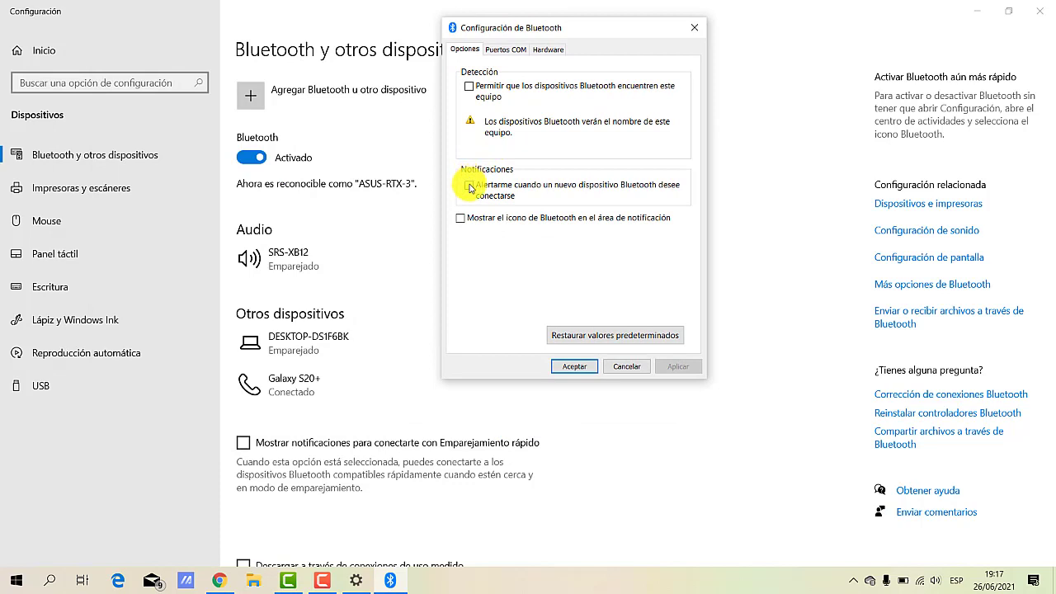
left_click(469, 186)
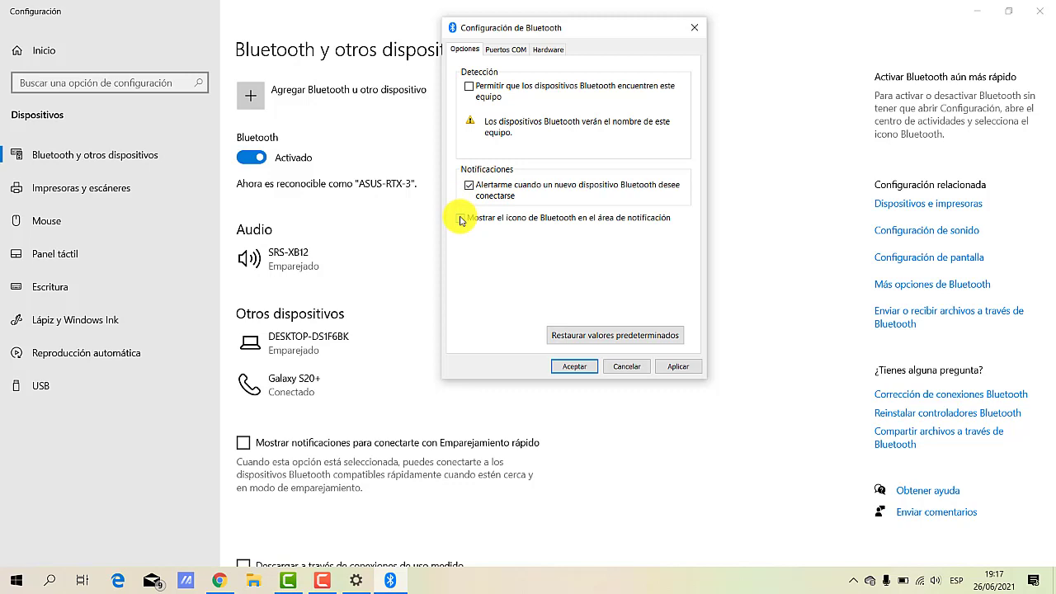
left_click(460, 219)
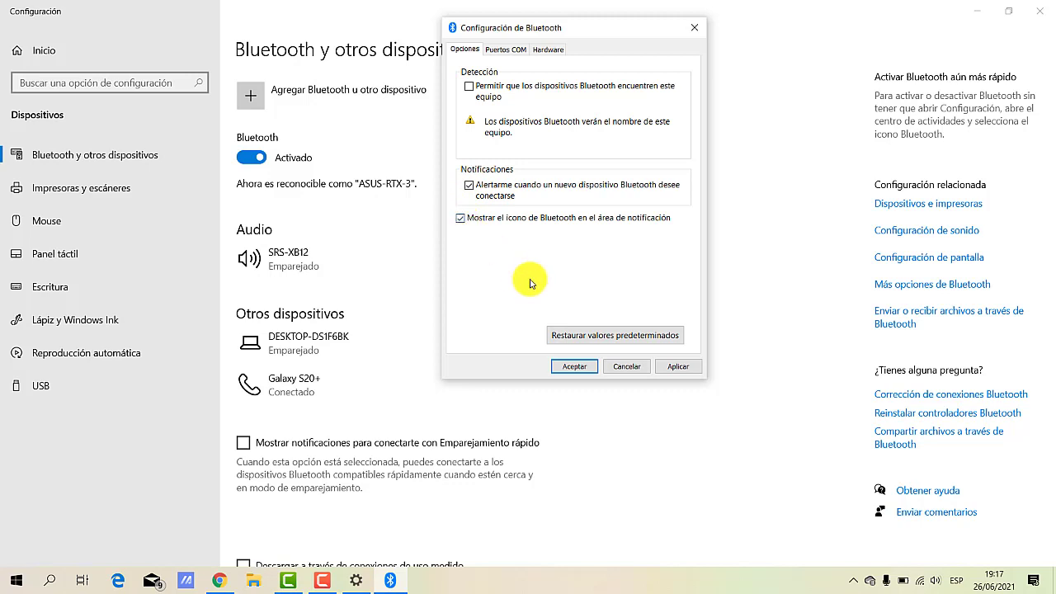
left_click(675, 368)
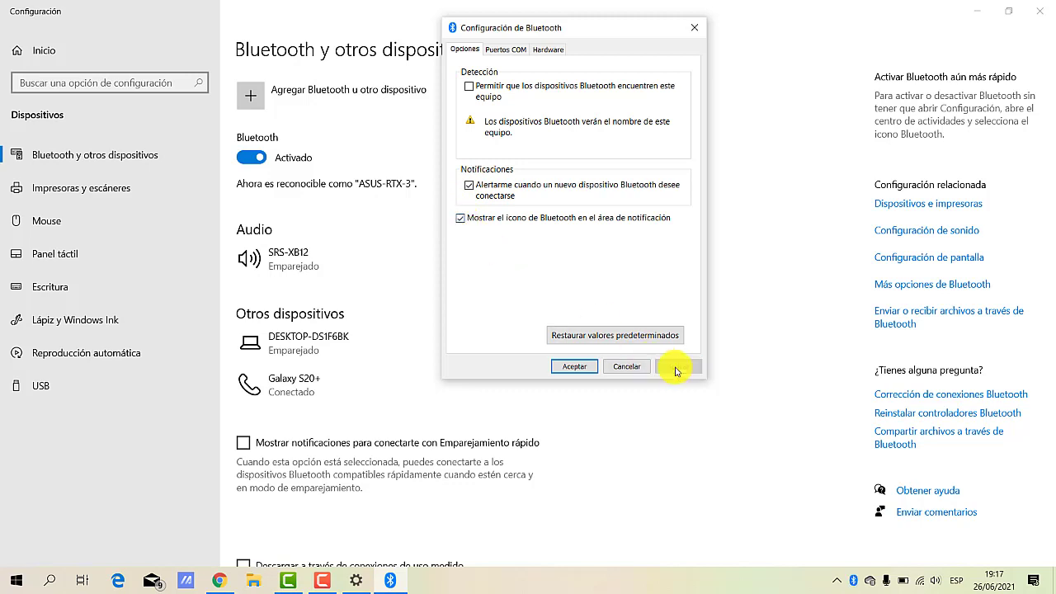
left_click(573, 367)
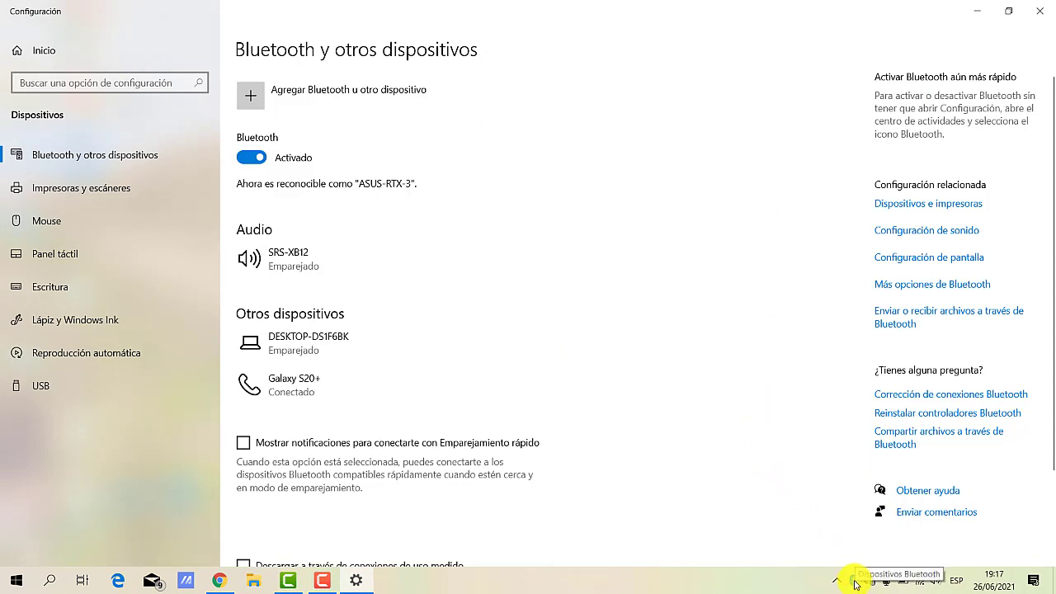
left_click(1034, 15)
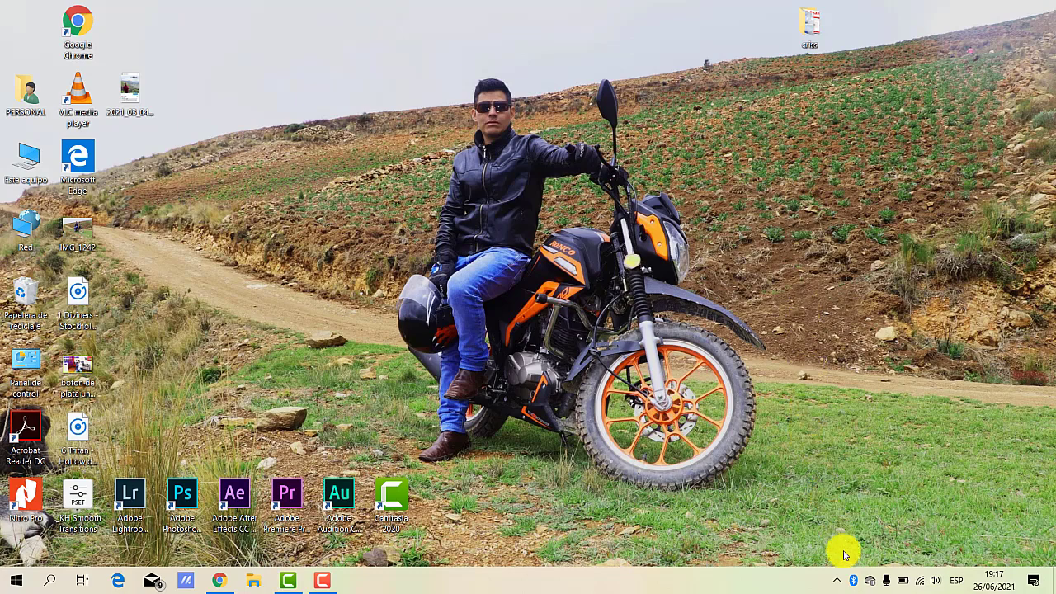
Step: Receive an image file over Bluetooth, save it to the Escritorio folder, and select it on the desktop
right_click(855, 581)
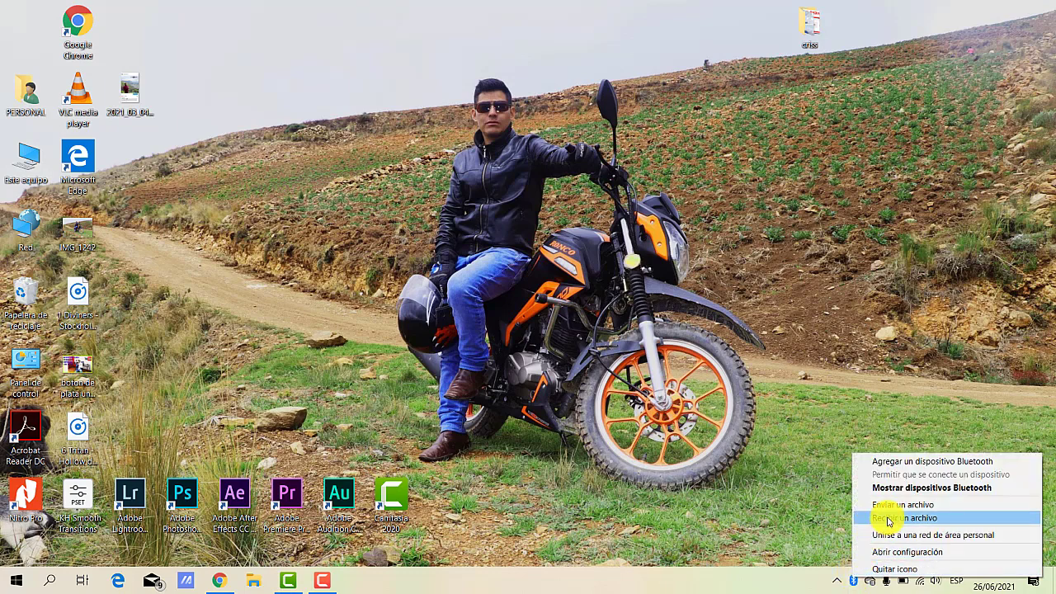
left_click(888, 518)
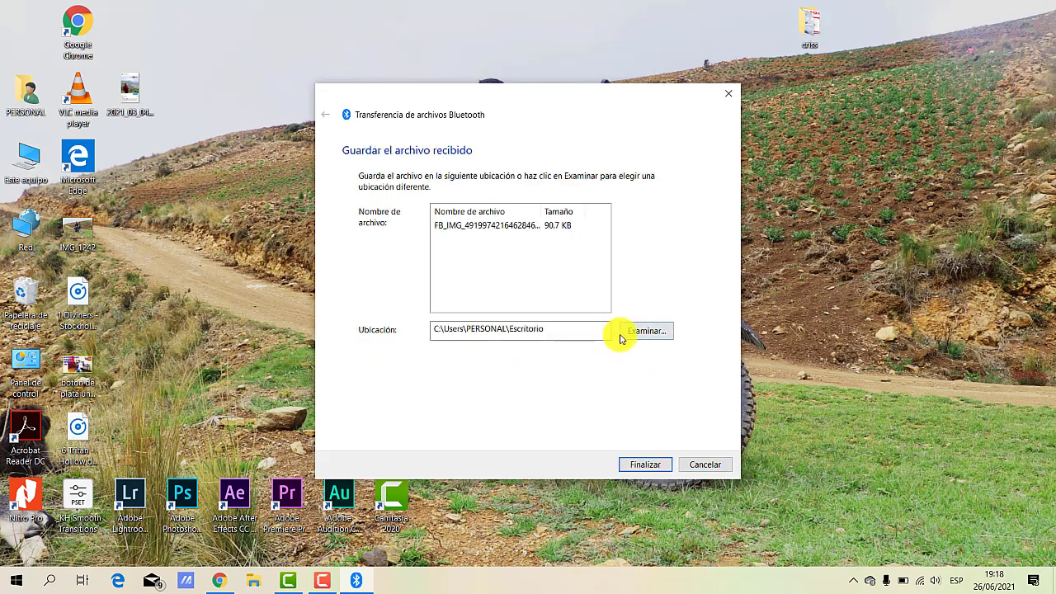
left_click(639, 470)
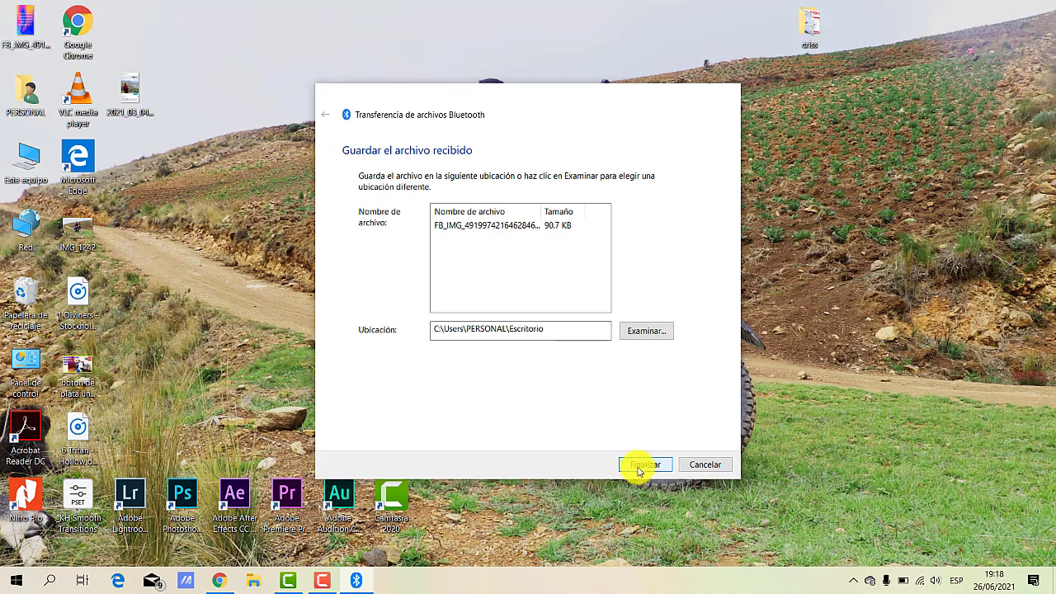
left_click(28, 30)
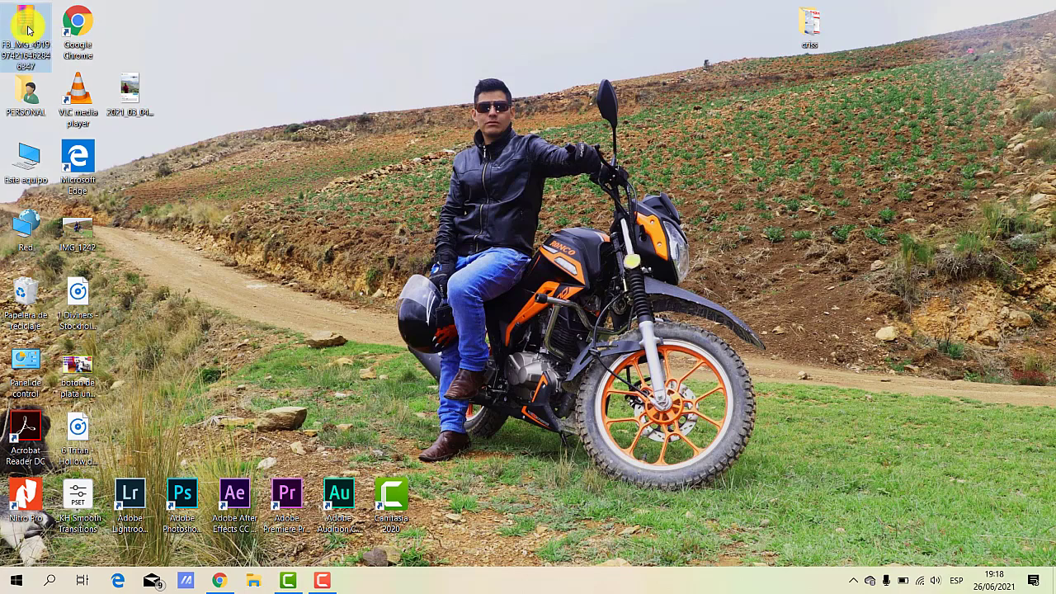
left_click_drag(28, 31, 377, 132)
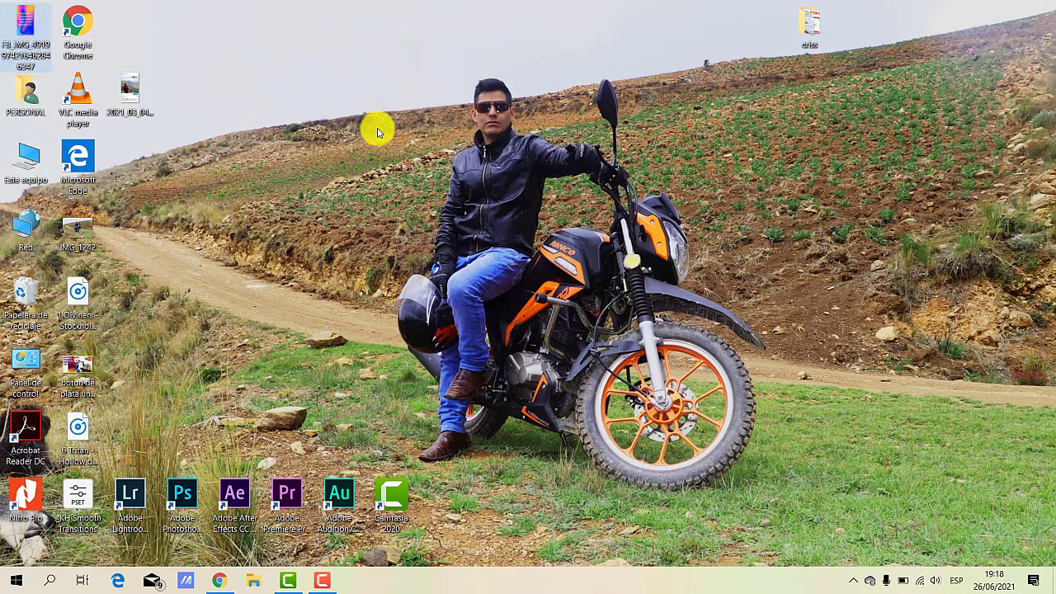